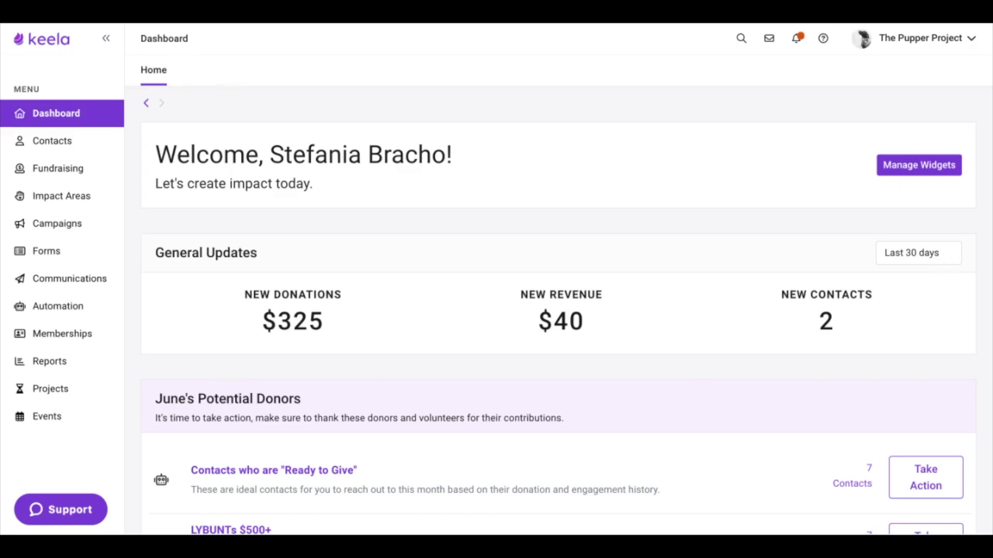
Step: Go to Communications and show the list of the four existing subscription preferences
{"action": "left_click", "coordinate": [47, 281]}
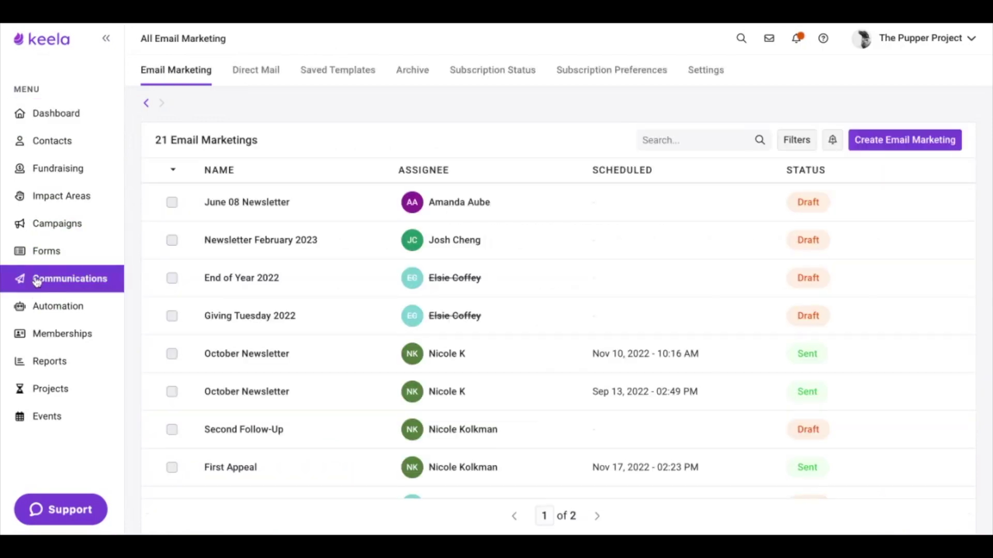
{"action": "left_click", "coordinate": [585, 78]}
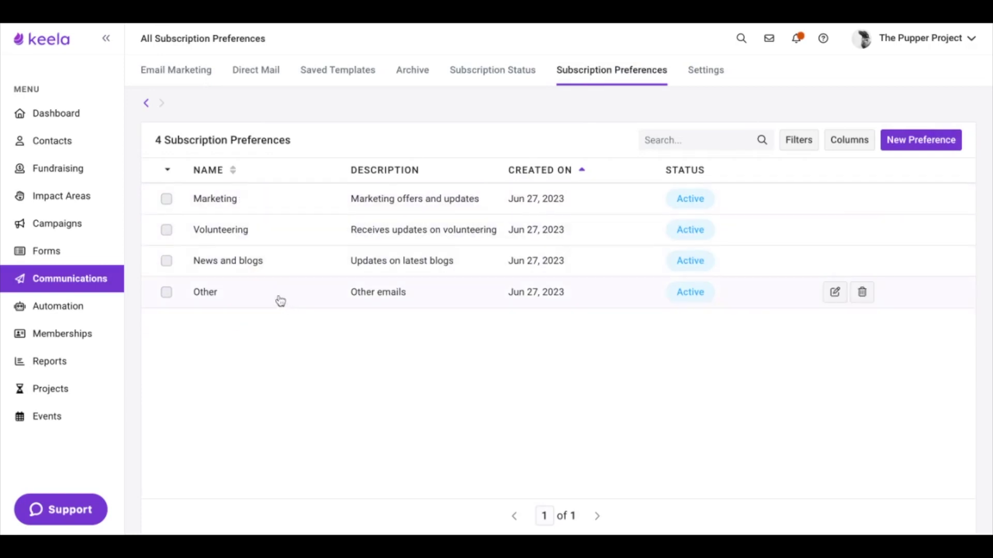
Step: Create and save a new subscription preference named 'Custom Emails'
{"action": "left_click", "coordinate": [930, 146]}
{"action": "type", "text": "Custom Emails"}
{"action": "left_click", "coordinate": [460, 213]}
{"action": "left_click", "coordinate": [413, 307]}
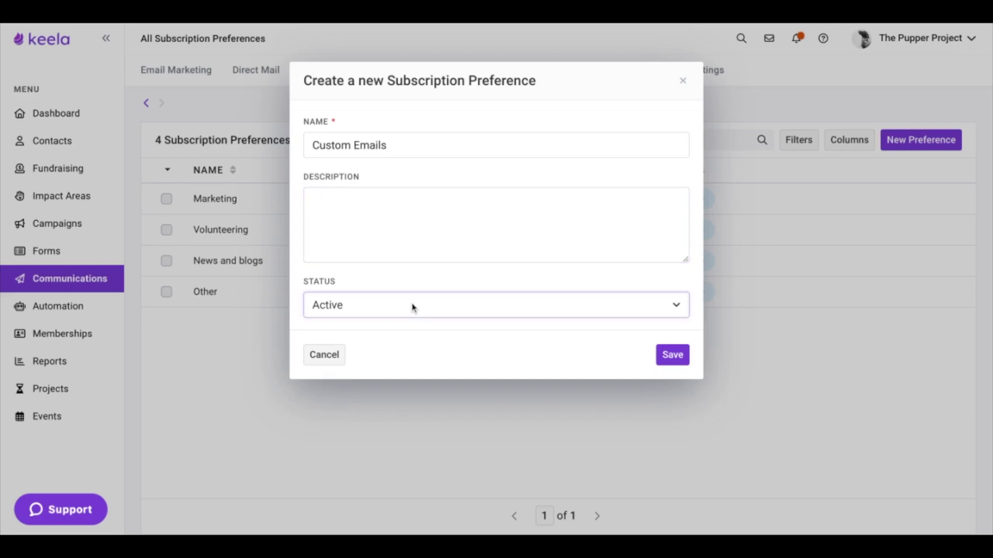
{"action": "left_click", "coordinate": [665, 362]}
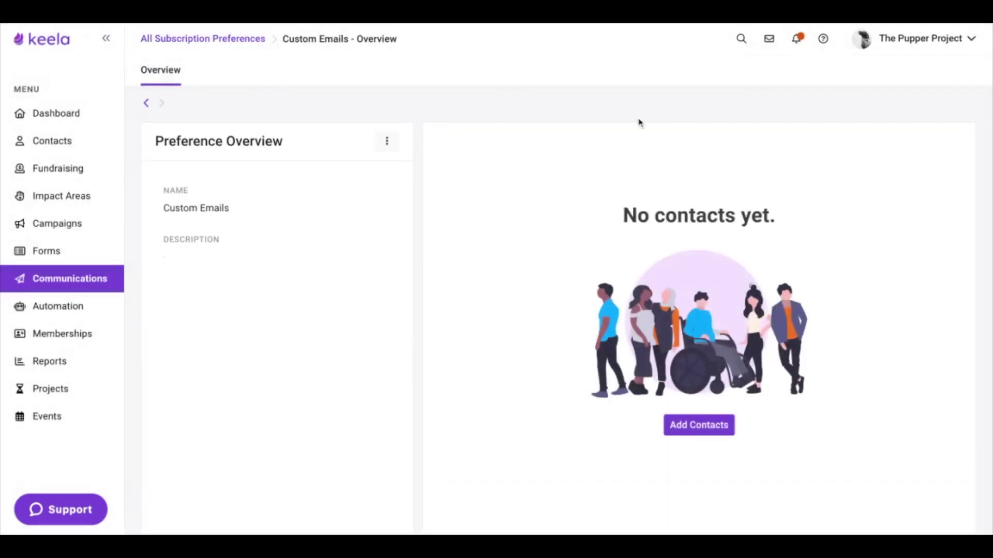
Step: Subscribe one contact to Custom Emails, then return to the preferences list
{"action": "left_click", "coordinate": [718, 426]}
{"action": "left_click", "coordinate": [388, 115]}
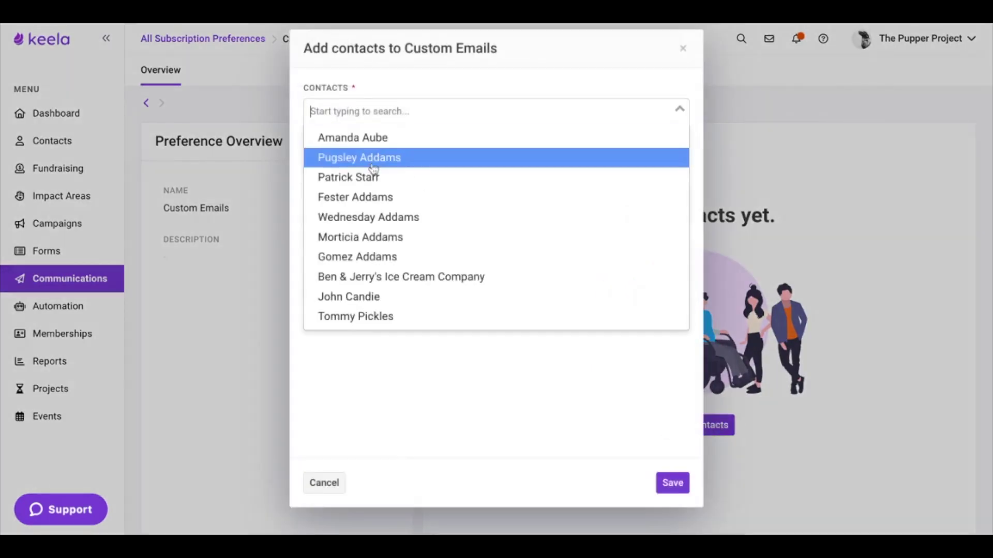
{"action": "left_click", "coordinate": [366, 178]}
{"action": "left_click", "coordinate": [677, 483]}
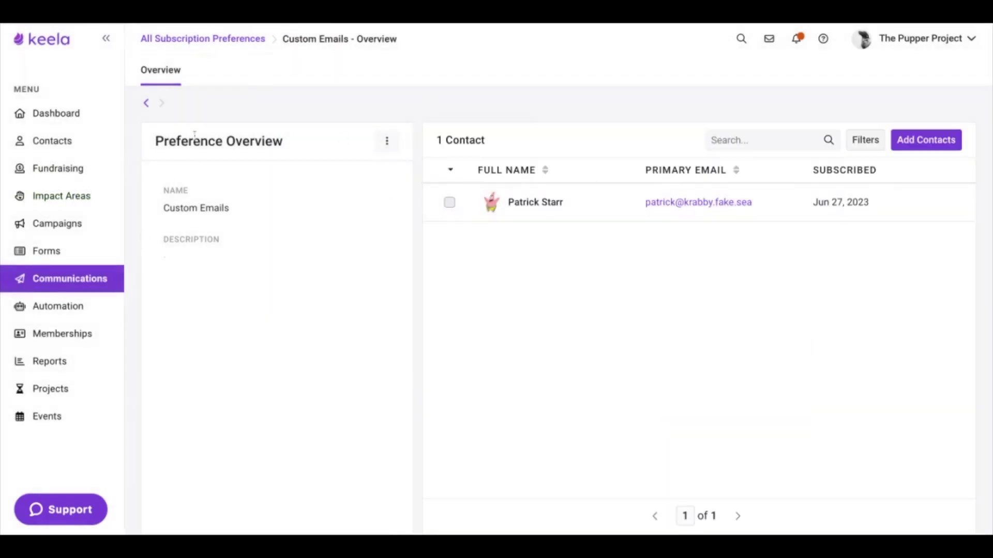
{"action": "left_click", "coordinate": [146, 103]}
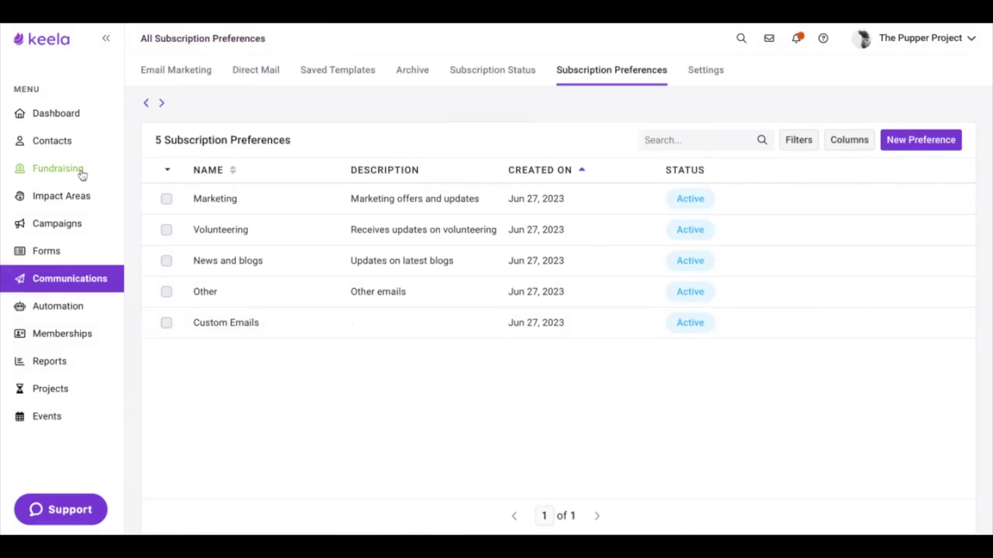
Step: Search Contacts for the subscribed contact and view Custom Emails on their profile's subscription preferences
{"action": "left_click", "coordinate": [85, 147]}
{"action": "left_click", "coordinate": [648, 144]}
{"action": "type", "text": "patric"}
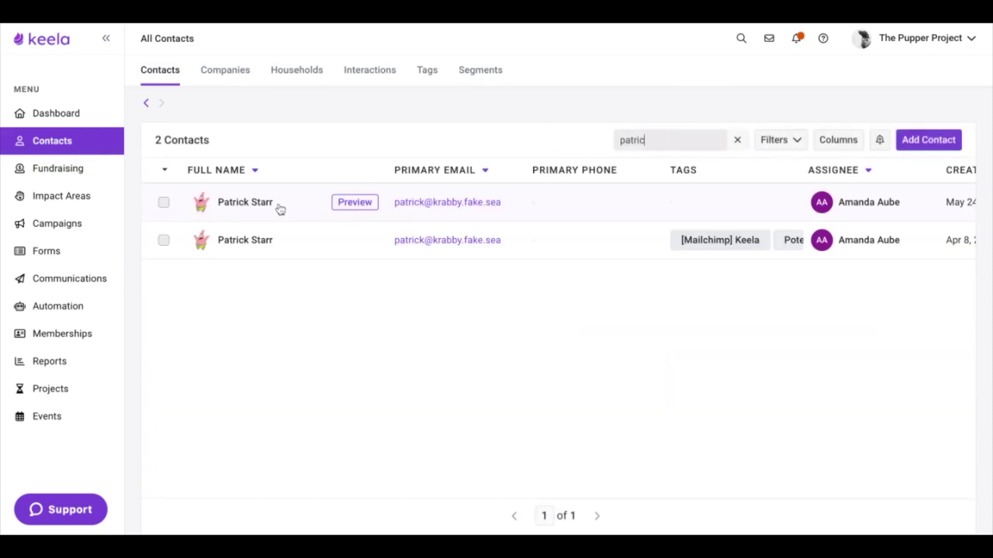
{"action": "left_click", "coordinate": [280, 205]}
{"action": "scroll", "coordinate": [593, 346], "scroll_direction": "down", "scroll_amount": 12}
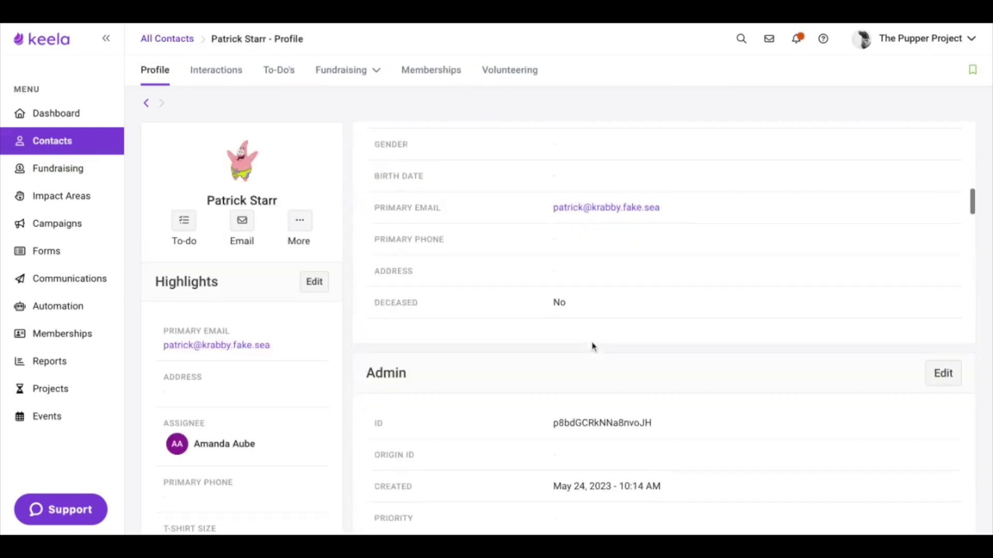
{"action": "scroll", "coordinate": [700, 324], "scroll_direction": "up", "scroll_amount": 1}
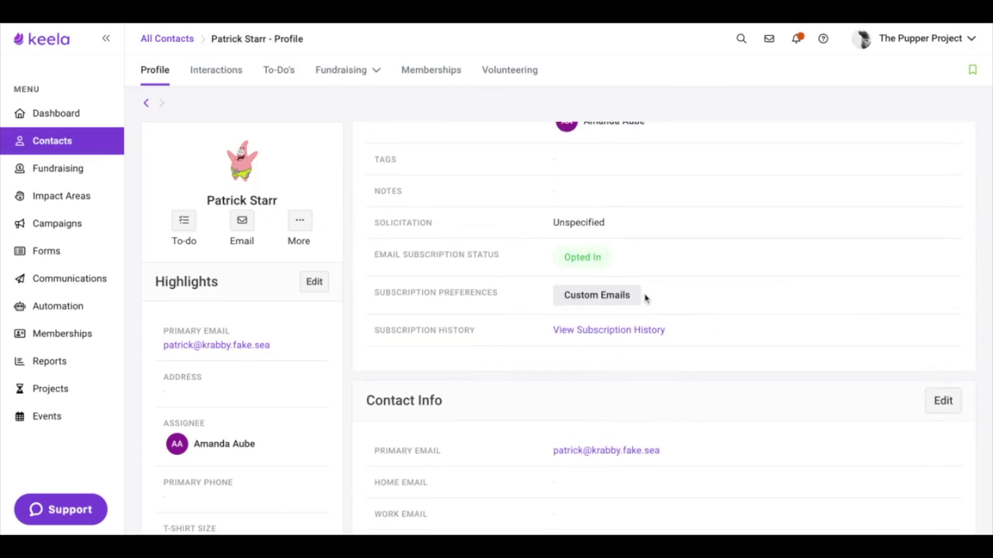
{"action": "scroll", "coordinate": [645, 299], "scroll_direction": "up", "scroll_amount": 4}
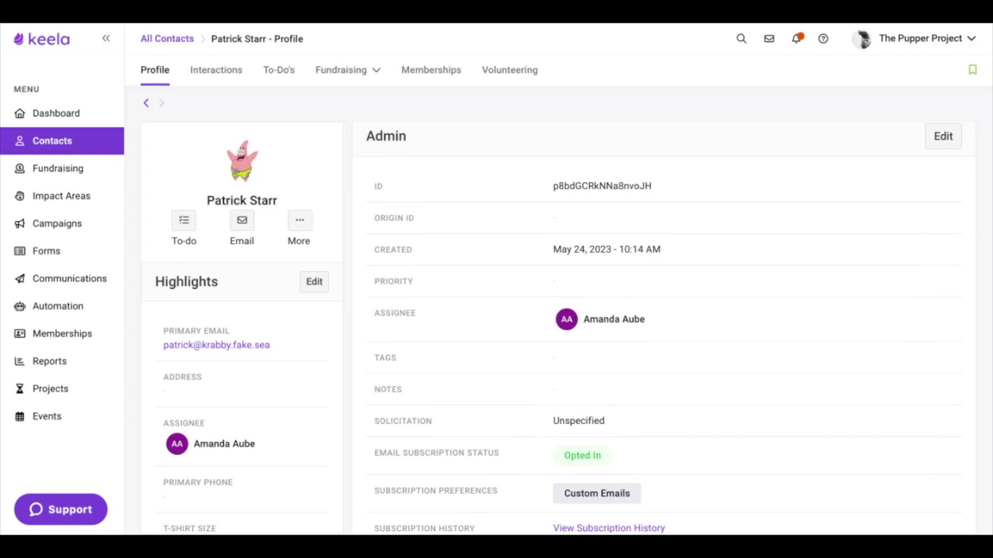
Step: Add News and blogs to the contact's subscription preferences alongside Custom Emails and save
{"action": "left_click", "coordinate": [943, 136]}
{"action": "scroll", "coordinate": [433, 301], "scroll_direction": "down", "scroll_amount": 2}
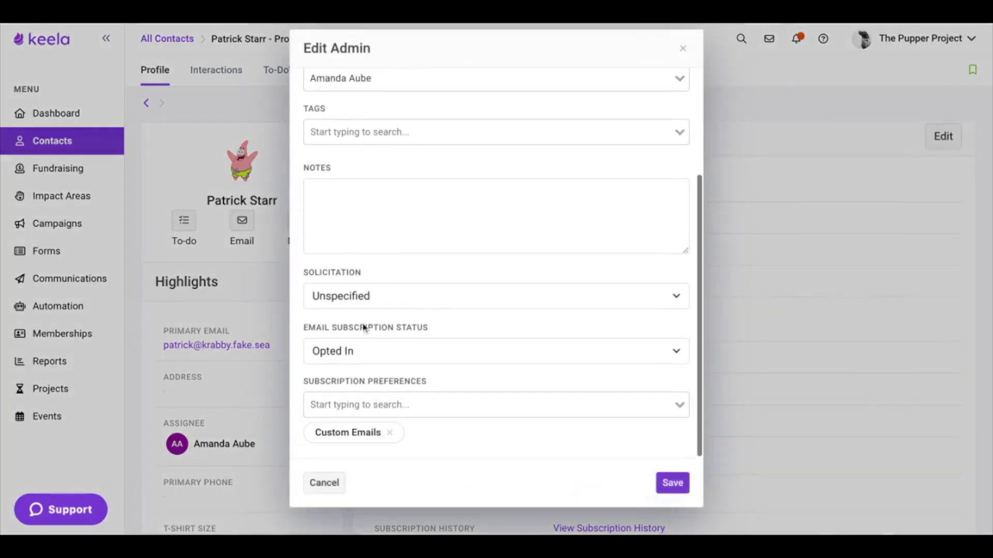
{"action": "left_click", "coordinate": [389, 405]}
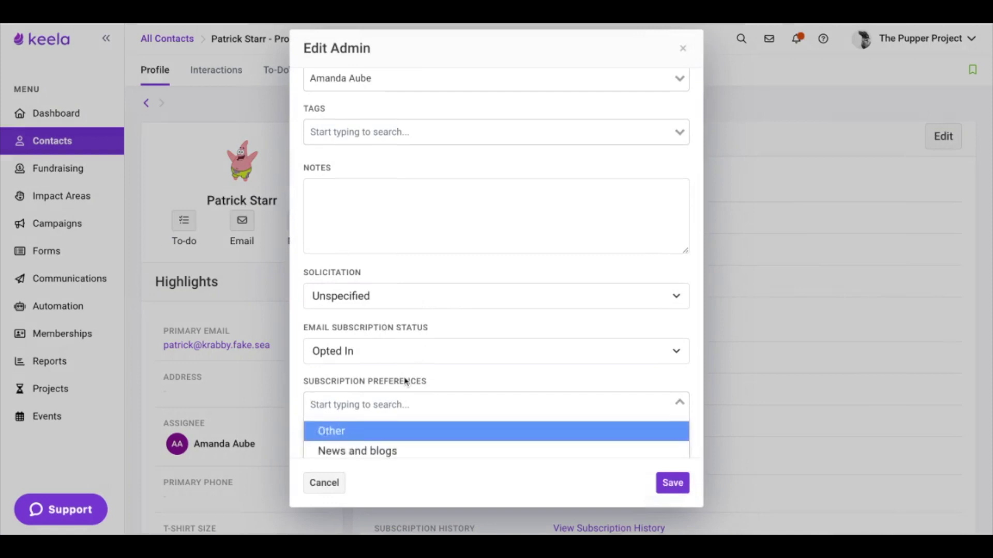
{"action": "left_click", "coordinate": [479, 339]}
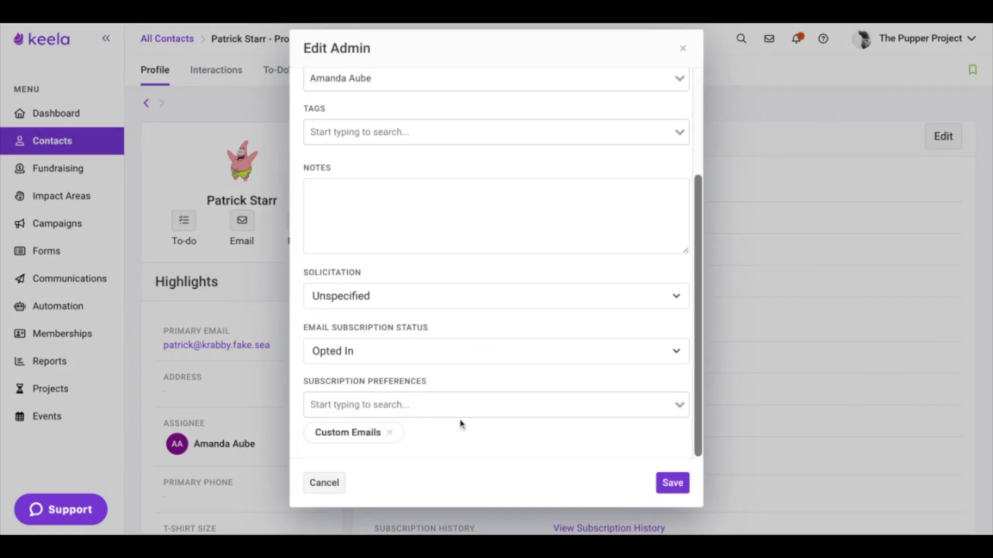
{"action": "left_click", "coordinate": [406, 405]}
{"action": "left_click", "coordinate": [389, 404]}
{"action": "left_click", "coordinate": [672, 483]}
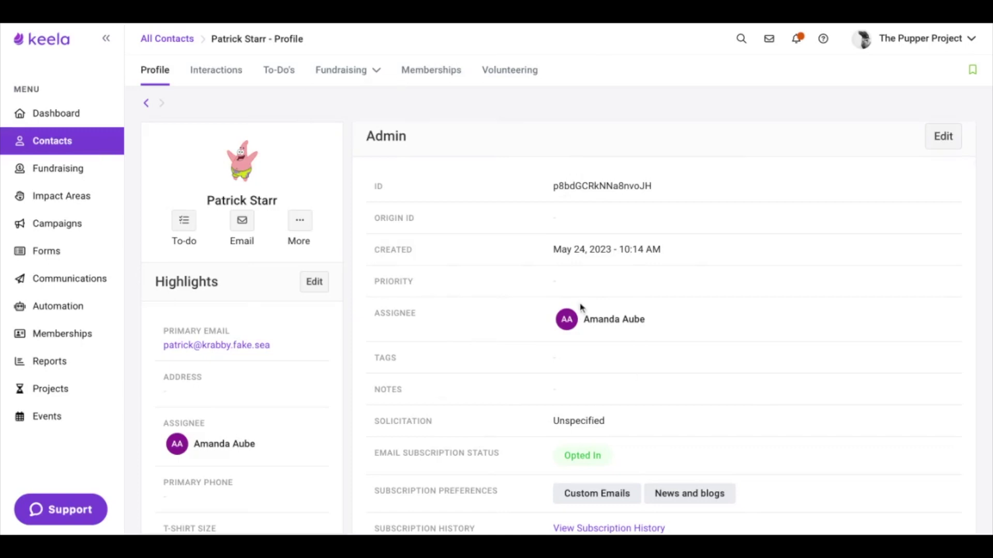
Step: Open the Marketing preference's overview with its 3 subscribed contacts, leaving Add Contacts unchanged
{"action": "left_click", "coordinate": [73, 278]}
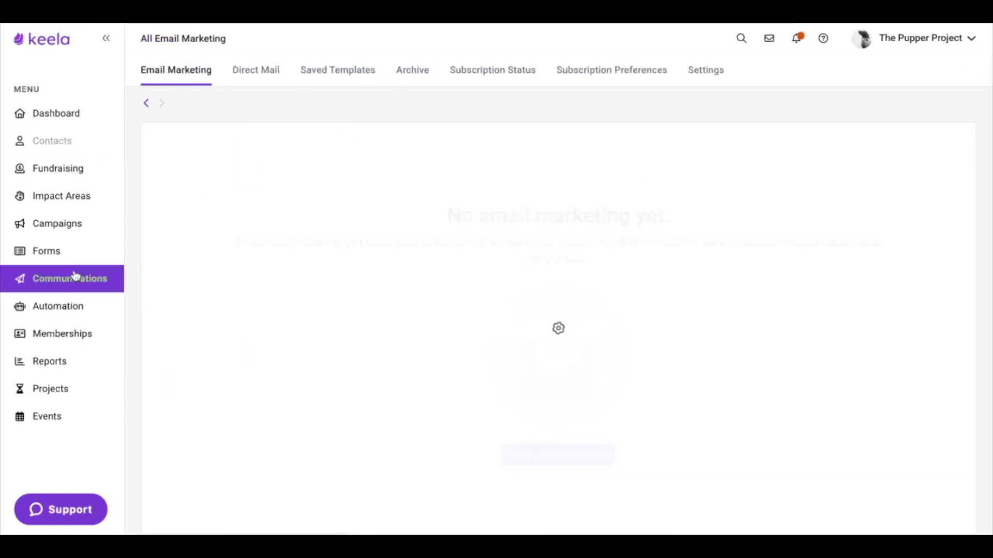
{"action": "left_click", "coordinate": [600, 83]}
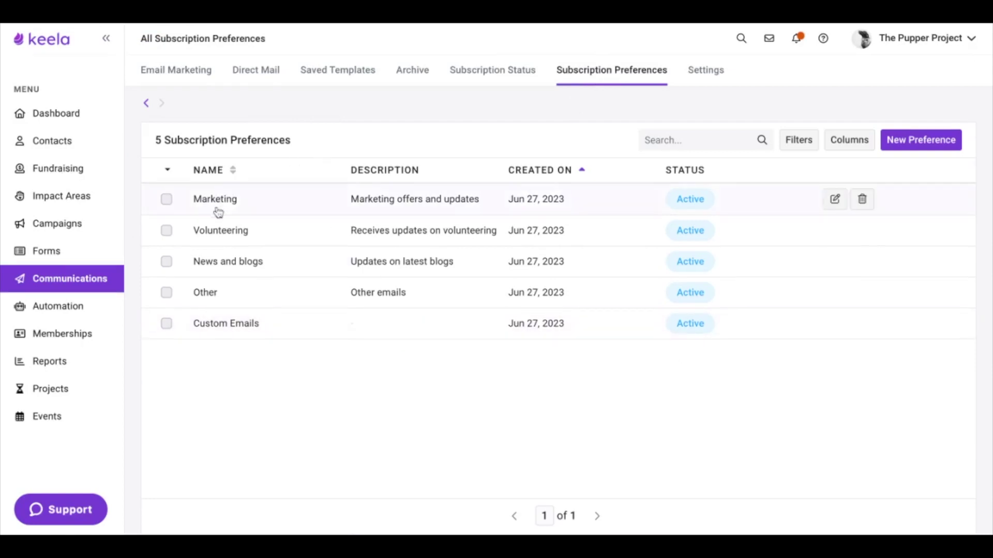
{"action": "left_click", "coordinate": [241, 198]}
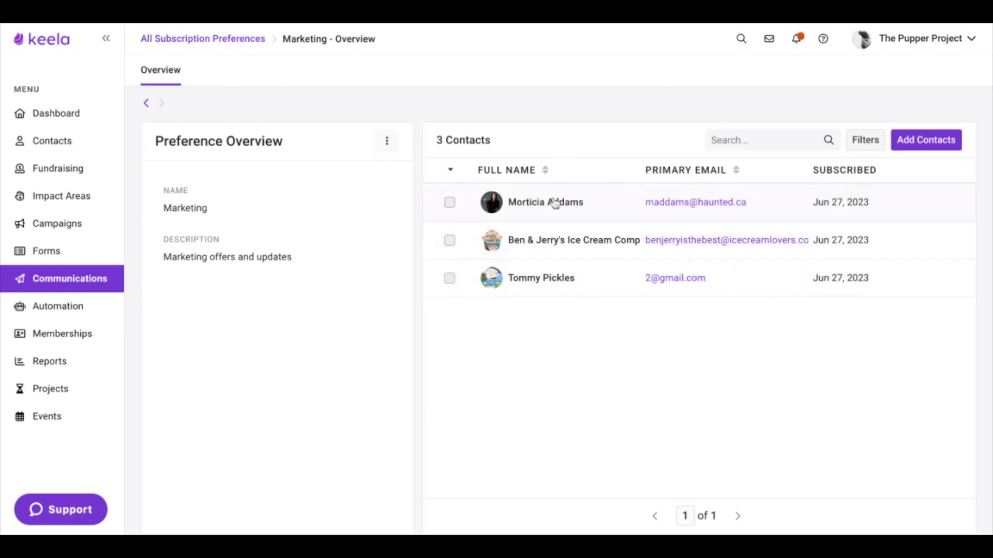
{"action": "left_click", "coordinate": [948, 150]}
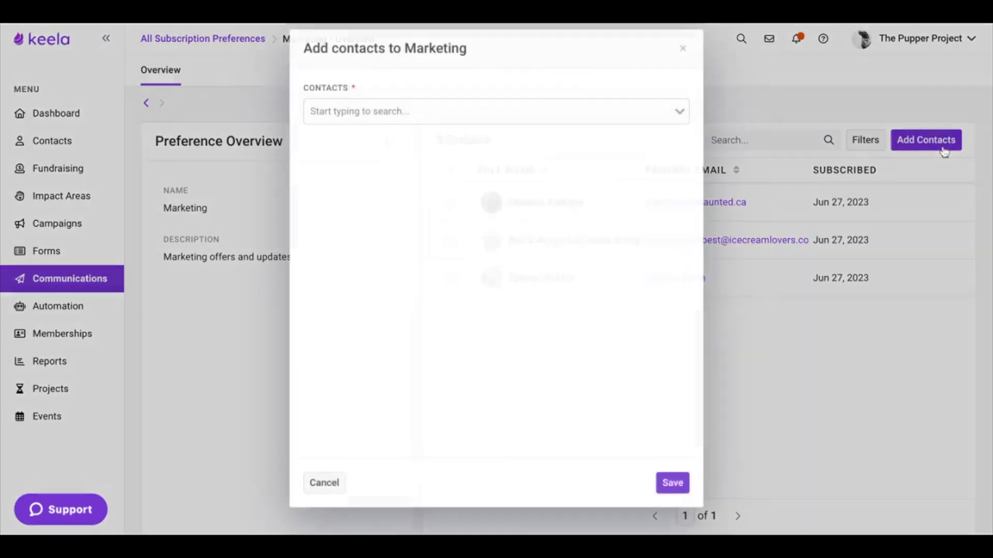
{"action": "left_click", "coordinate": [682, 44]}
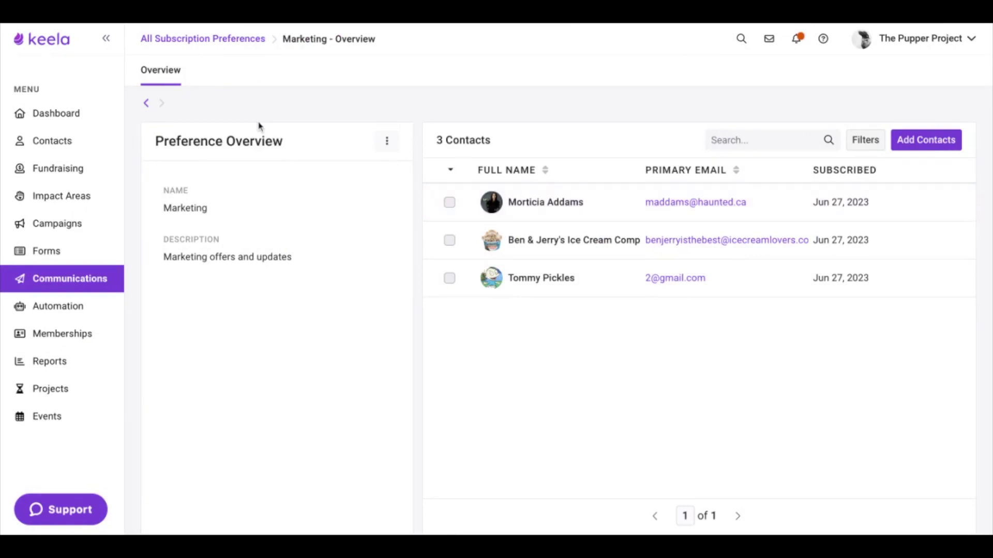
Step: Select Marketing and Volunteering to view bulk actions, then deselect both
{"action": "left_click", "coordinate": [147, 104]}
{"action": "left_click", "coordinate": [166, 199]}
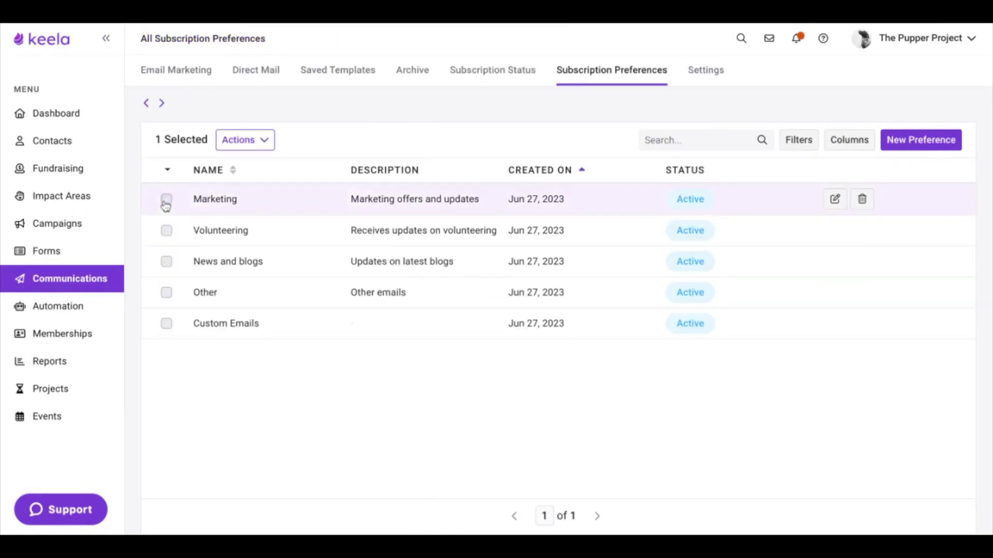
{"action": "left_click", "coordinate": [176, 226]}
{"action": "left_click", "coordinate": [245, 140]}
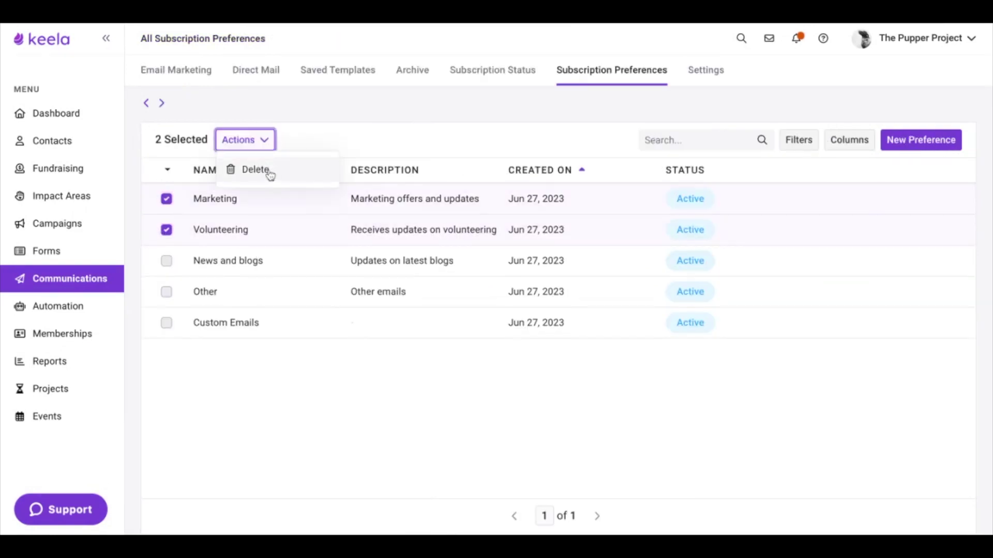
{"action": "left_click", "coordinate": [166, 230]}
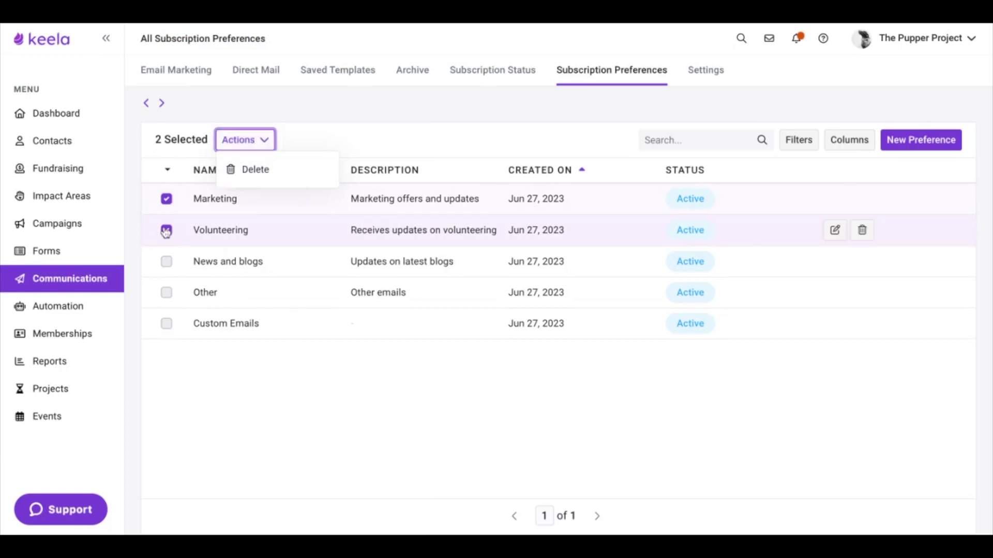
{"action": "left_click", "coordinate": [167, 199]}
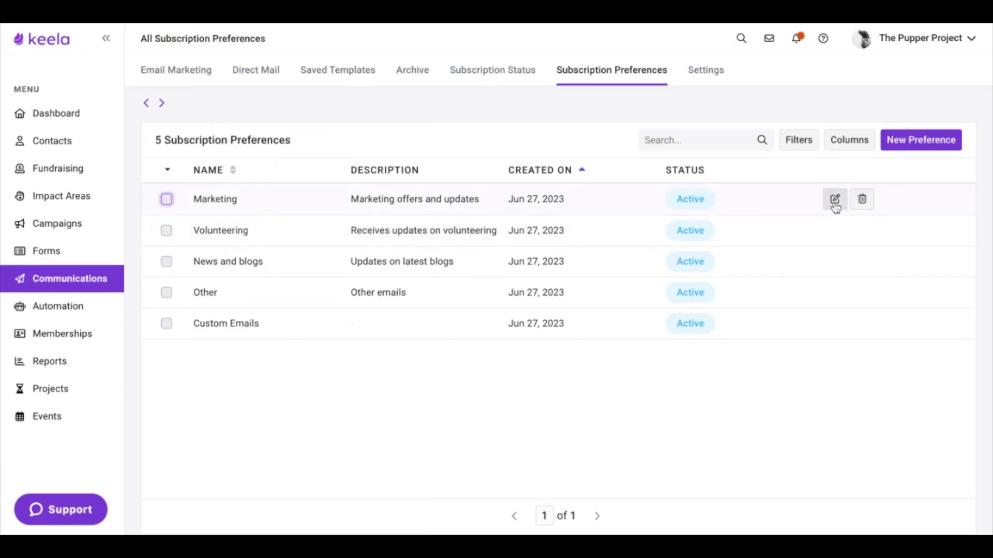
Step: Inspect the Marketing preference's edit form and close it without saving
{"action": "left_click", "coordinate": [833, 201]}
{"action": "left_click_drag", "start_coordinate": [407, 144], "coordinate": [293, 146]}
{"action": "left_click", "coordinate": [328, 145]}
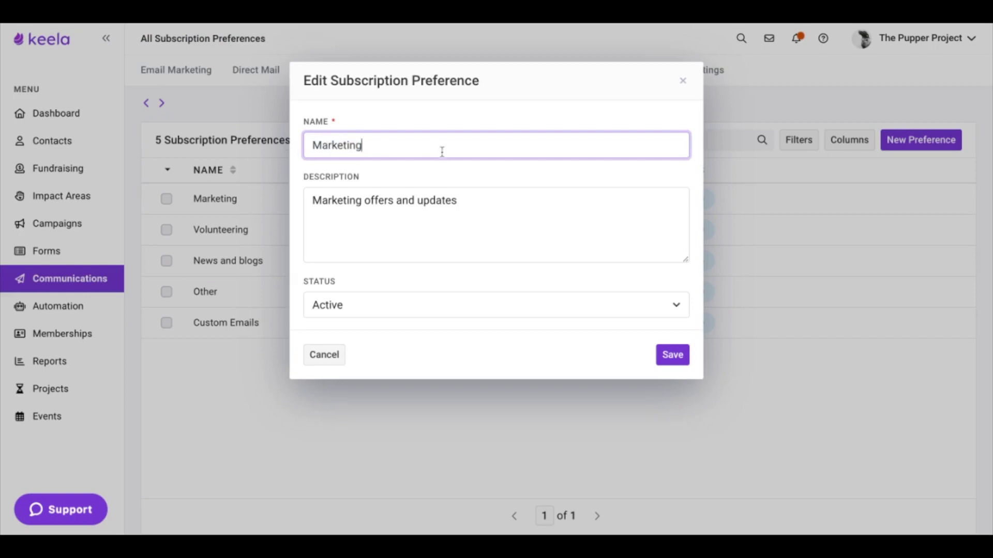
{"action": "left_click", "coordinate": [683, 82]}
Step: Search the preferences for 'c', then clear the search to show all five
{"action": "left_click", "coordinate": [684, 139]}
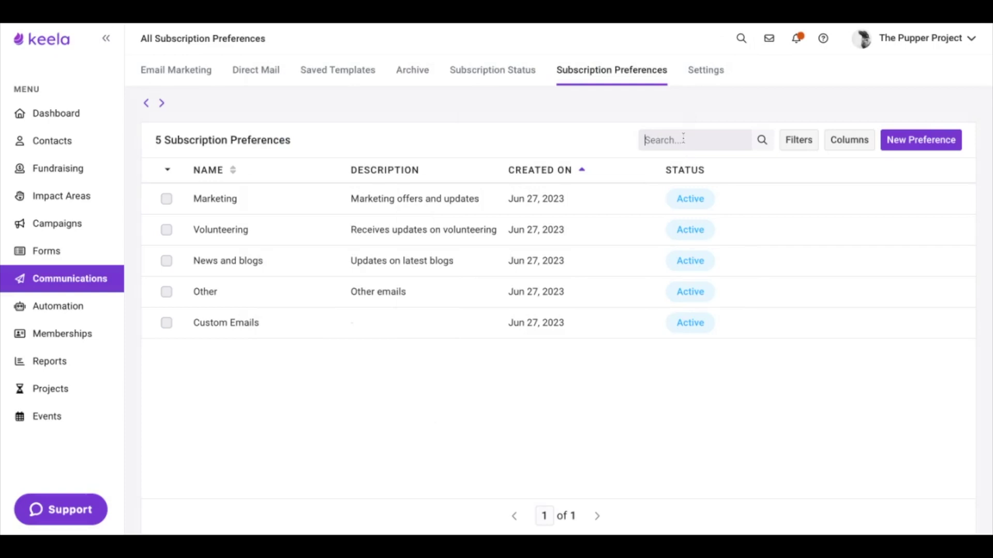
{"action": "type", "text": "custom"}
{"action": "left_click", "coordinate": [762, 140]}
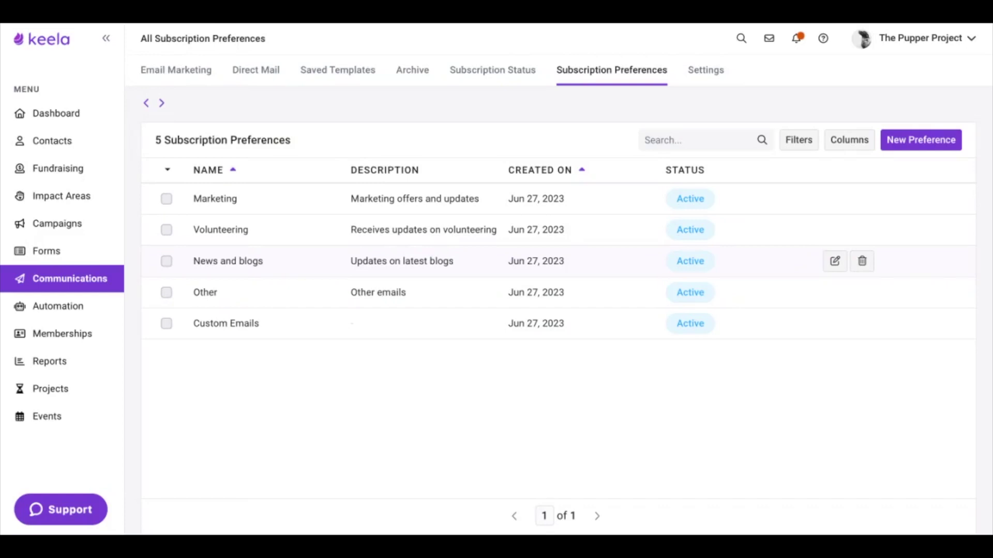
Step: Review the Settings tab's Preferences Manager heading and message, closing its editor unchanged
{"action": "left_click", "coordinate": [700, 73]}
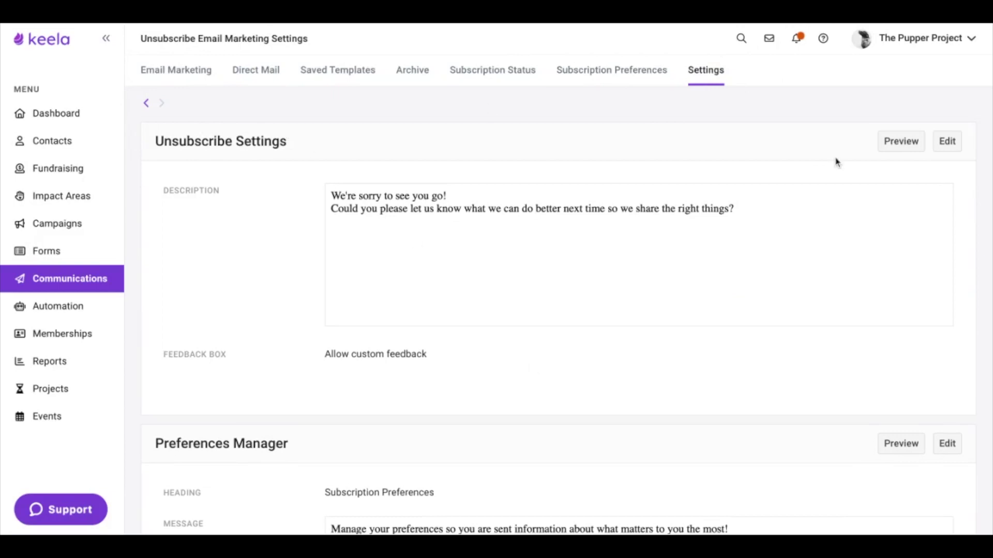
{"action": "scroll", "coordinate": [837, 161], "scroll_direction": "down", "scroll_amount": 5}
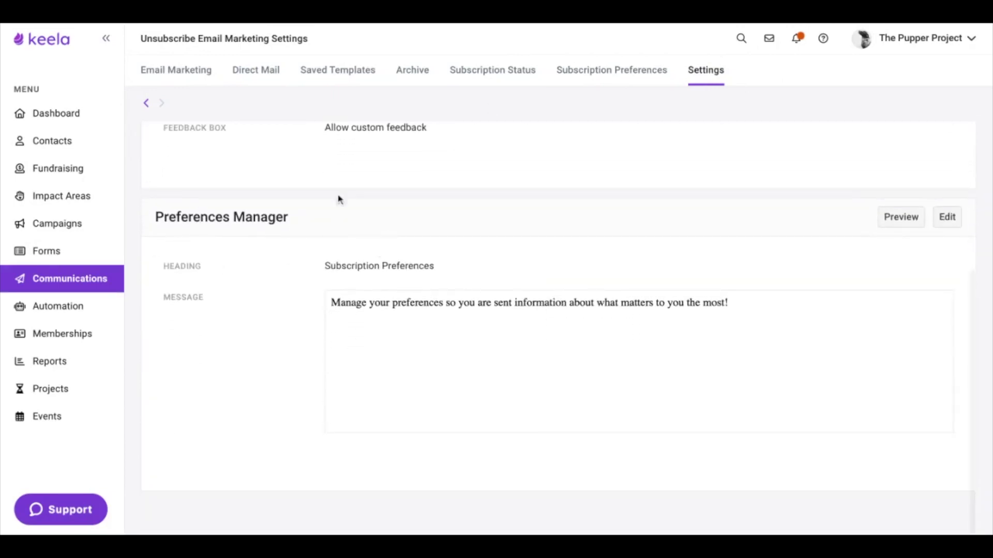
{"action": "left_click", "coordinate": [947, 216]}
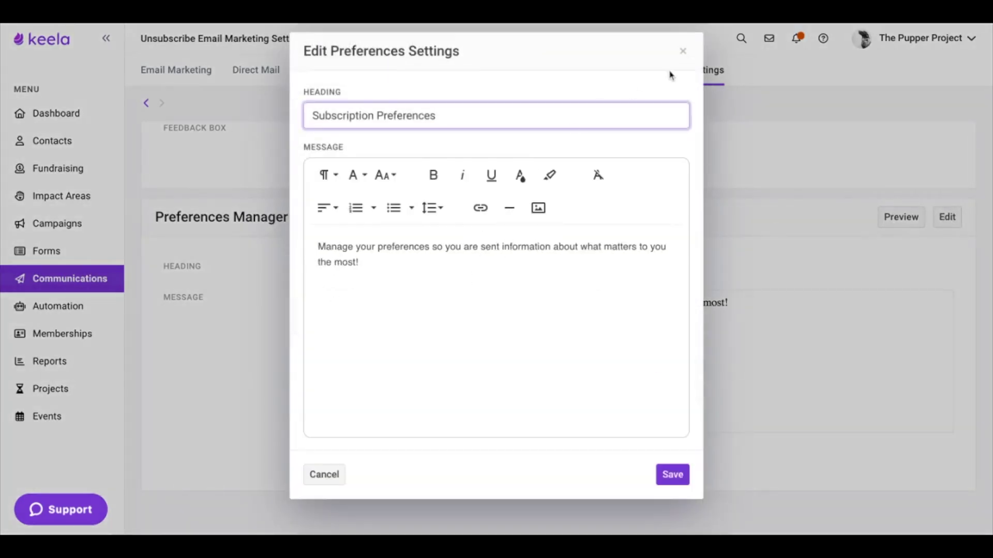
{"action": "left_click", "coordinate": [681, 54]}
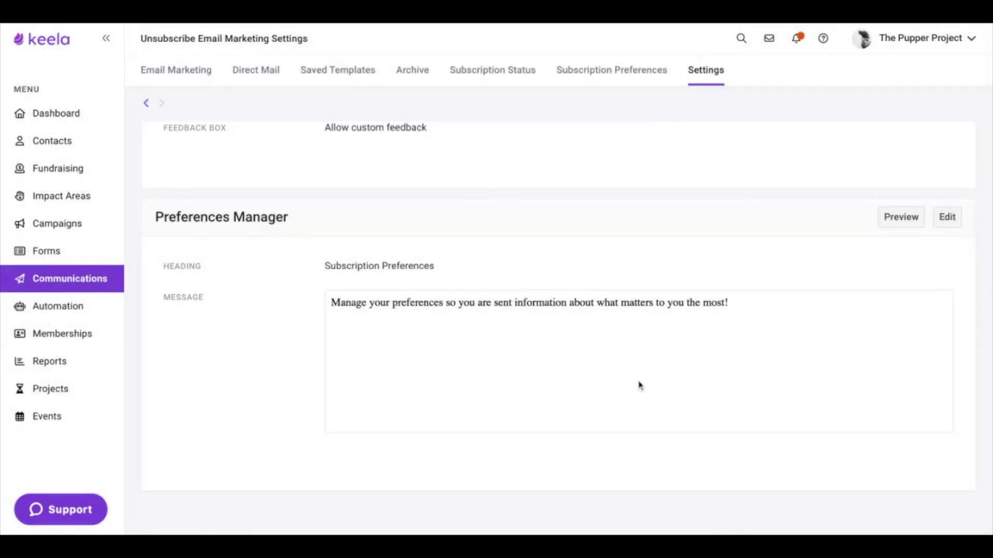
{"action": "scroll", "coordinate": [643, 261], "scroll_direction": "up", "scroll_amount": 2}
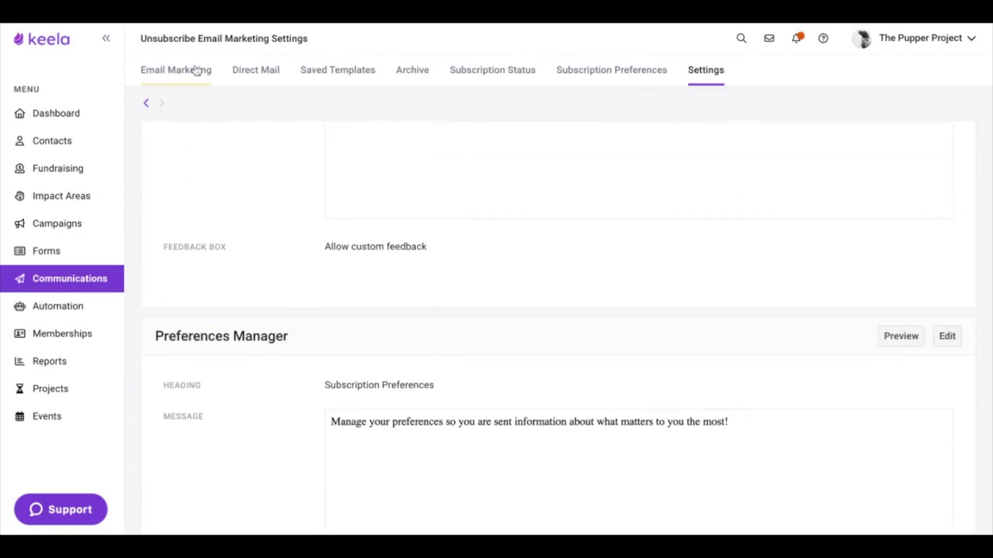
Step: Create a draft email marketing named 'Testing' linked to the Custom Emails preference
{"action": "left_click", "coordinate": [182, 81]}
{"action": "left_click", "coordinate": [934, 144]}
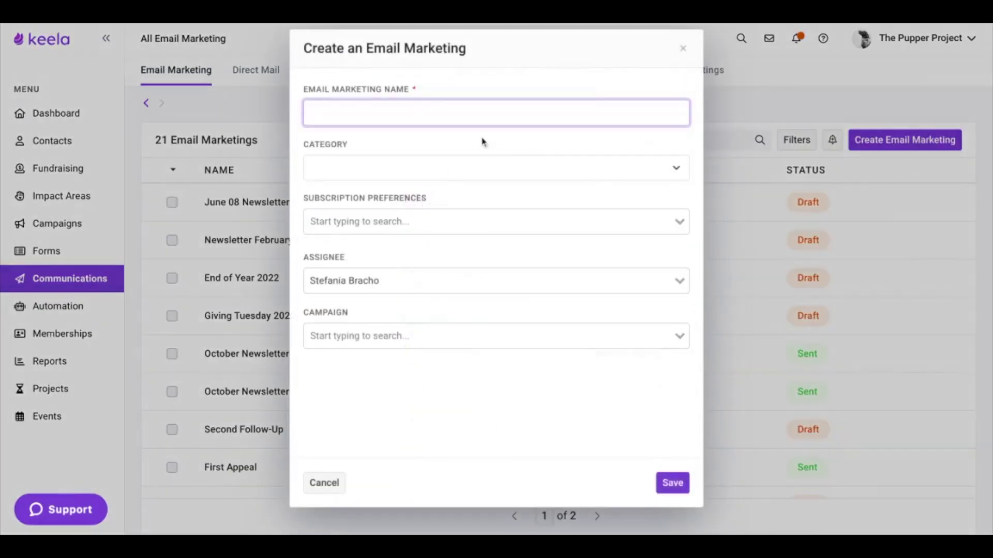
{"action": "type", "text": "Testing"}
{"action": "left_click", "coordinate": [370, 221]}
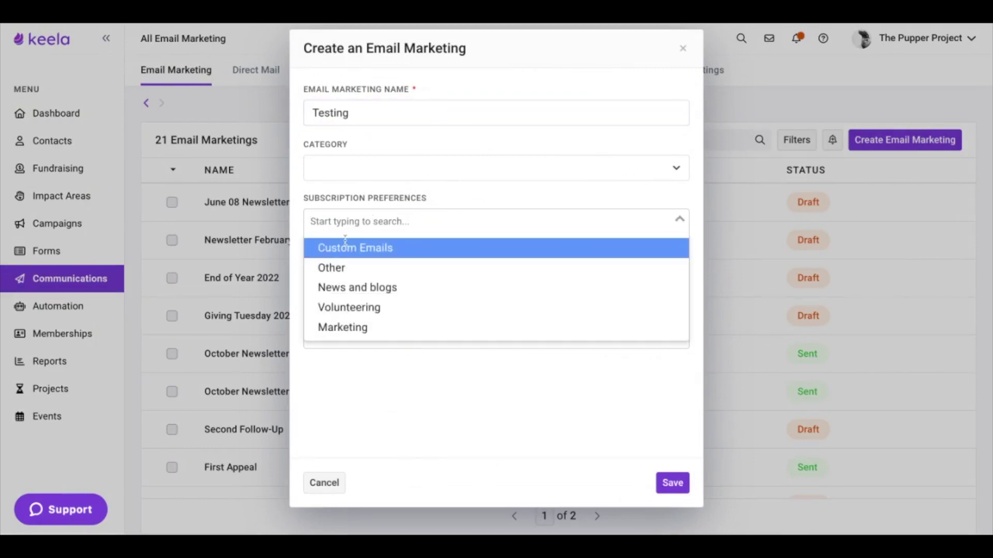
{"action": "left_click", "coordinate": [405, 255]}
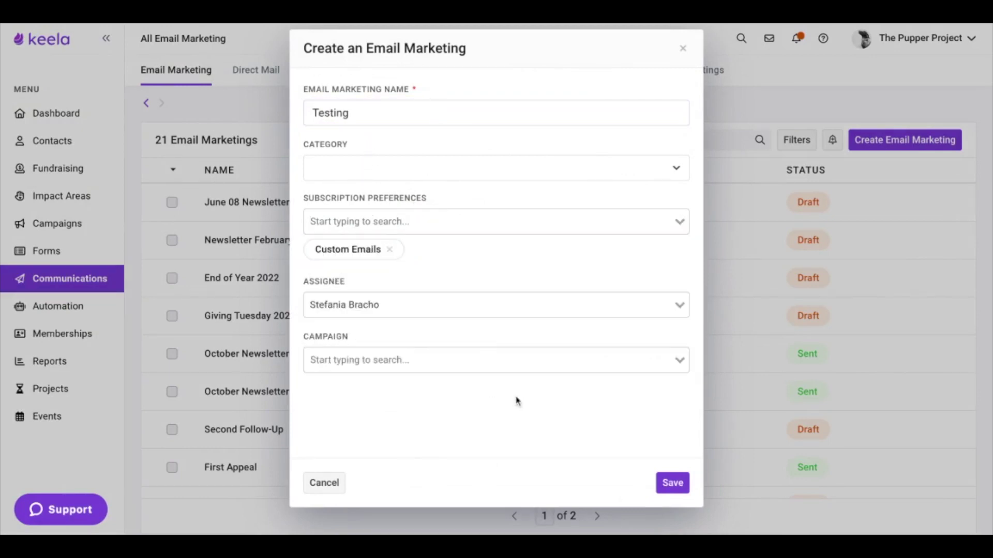
{"action": "left_click", "coordinate": [673, 483]}
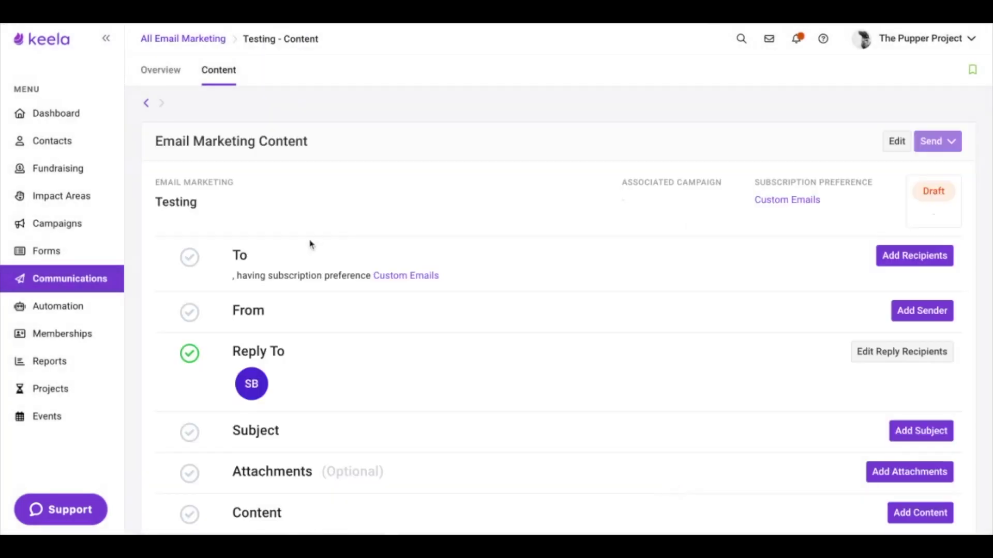
Step: Address the Testing email to All Contacts with Custom Emails, totalling 1 recipient
{"action": "left_click", "coordinate": [920, 256]}
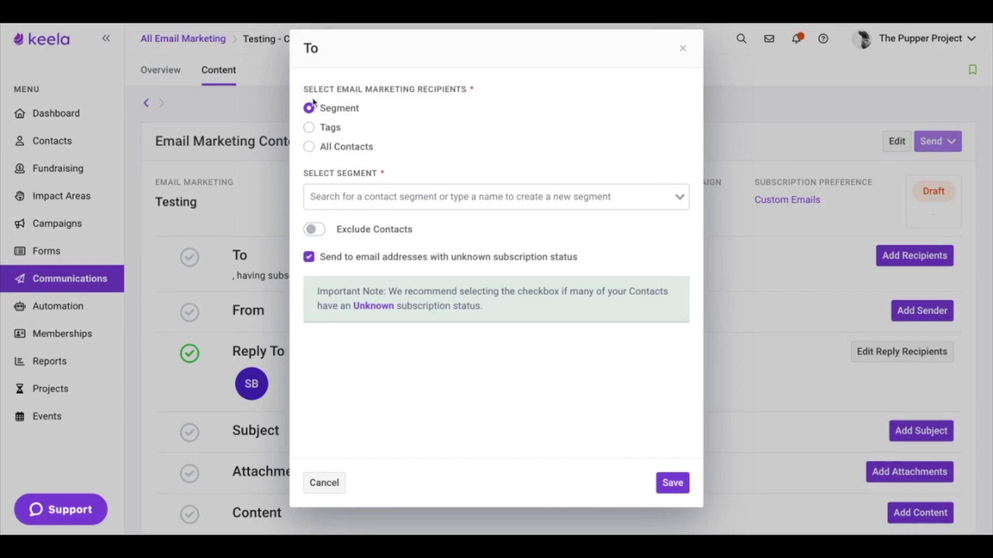
{"action": "left_click", "coordinate": [309, 147]}
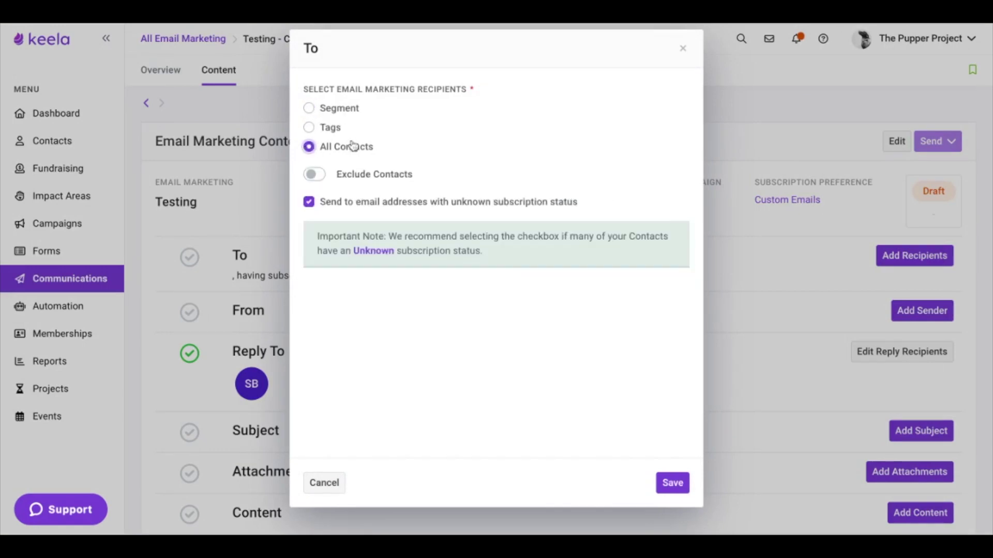
{"action": "left_click", "coordinate": [672, 483]}
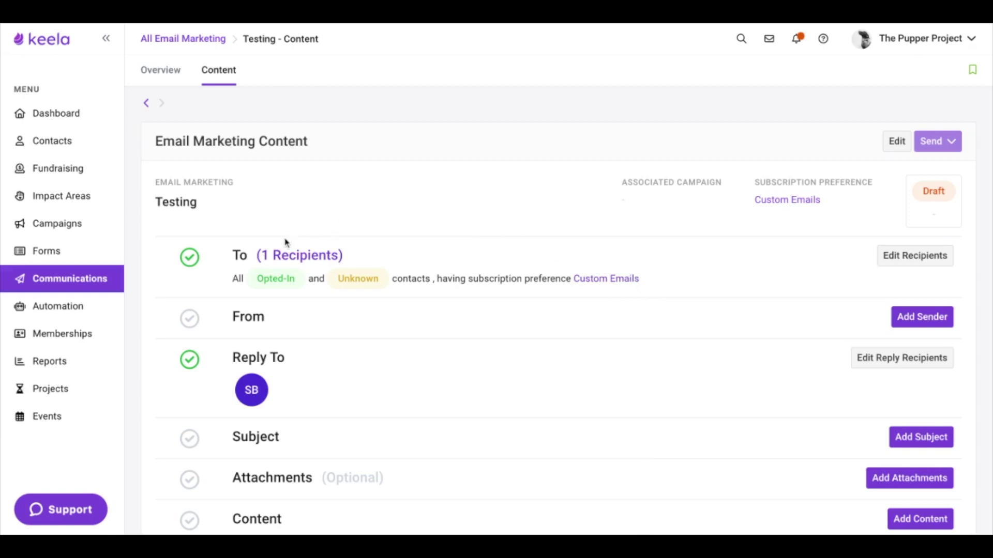
Step: Build the Testing email from the 2020 Annual Report template, check its footer links, and save
{"action": "scroll", "coordinate": [686, 287], "scroll_direction": "down", "scroll_amount": 1}
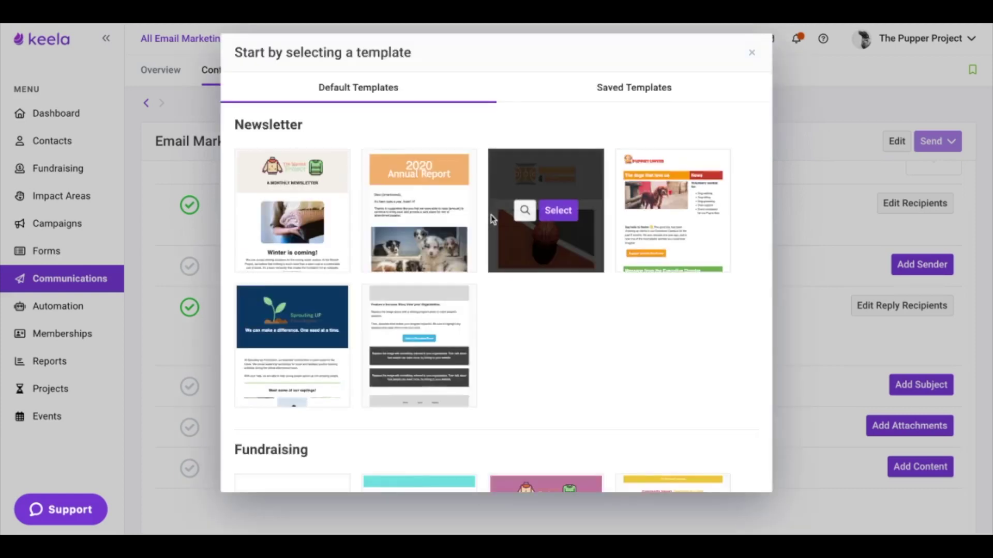
{"action": "mouse_move", "coordinate": [454, 227]}
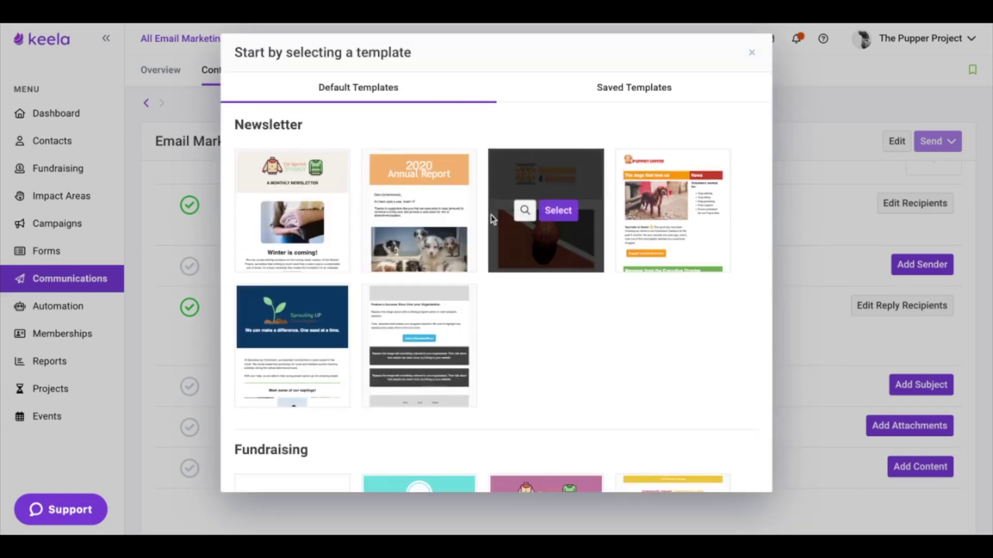
{"action": "left_click", "coordinate": [435, 217]}
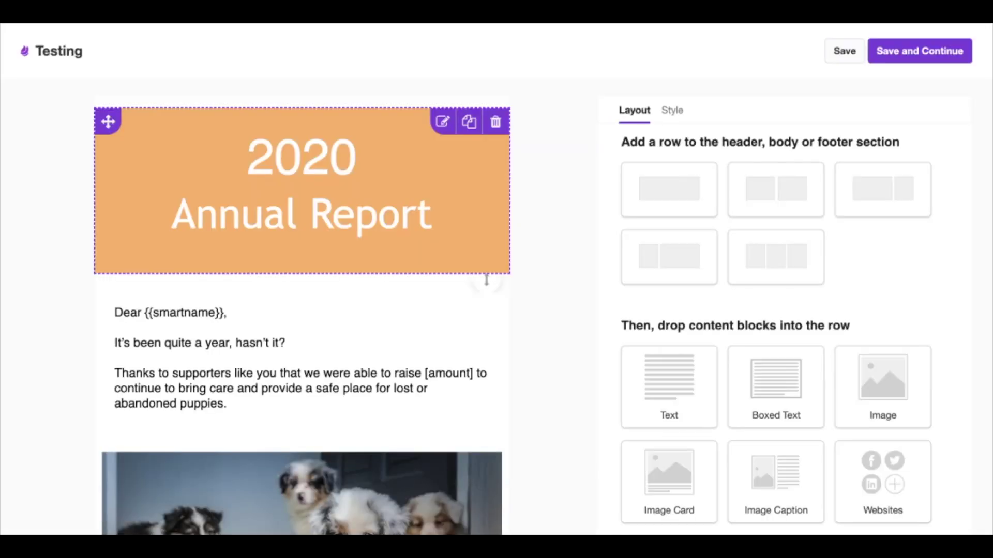
{"action": "scroll", "coordinate": [388, 300], "scroll_direction": "down", "scroll_amount": 15}
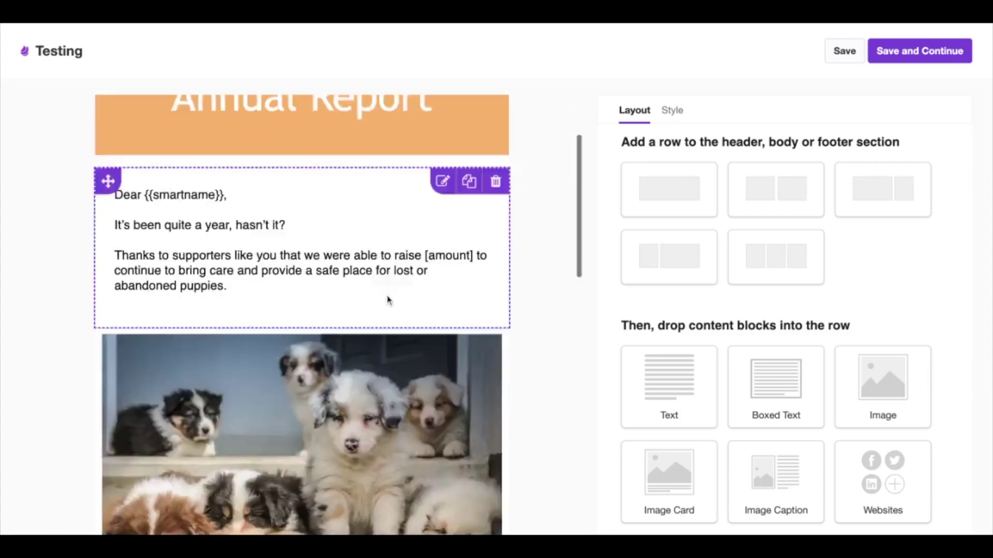
{"action": "left_click", "coordinate": [450, 440]}
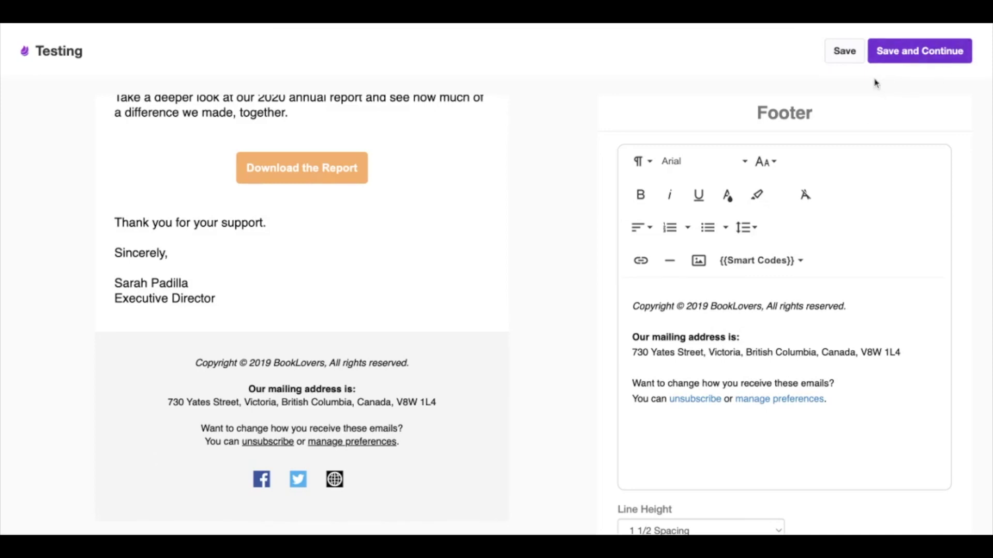
{"action": "left_click", "coordinate": [912, 53]}
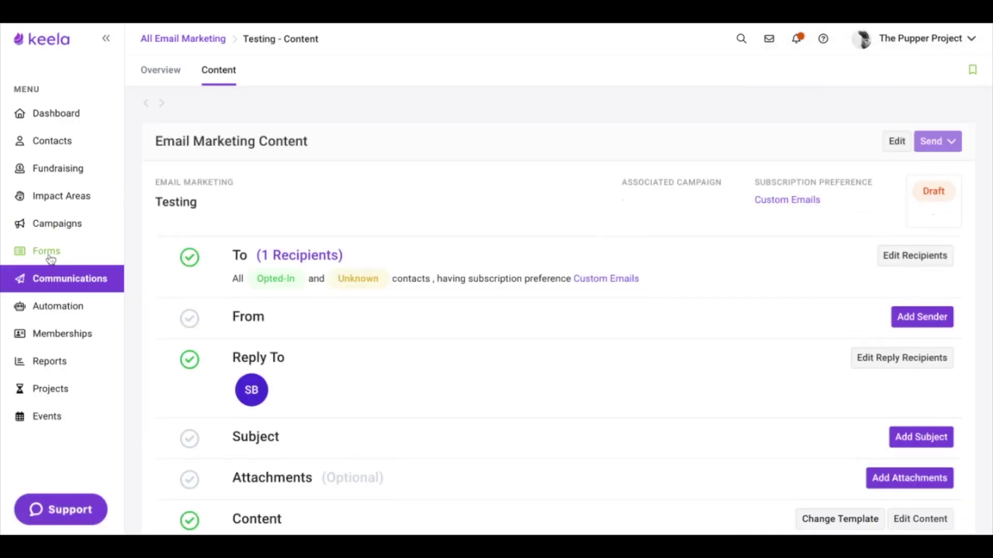
Step: Turn on Subscription Preferences in the Stand Alone Subscription Form's Subscriber Info designer settings
{"action": "left_click", "coordinate": [51, 257]}
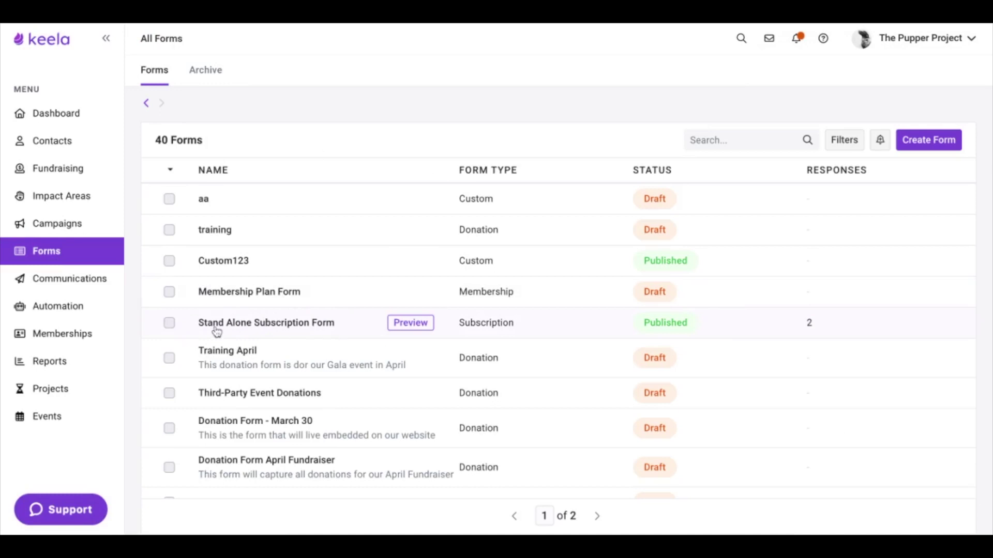
{"action": "left_click", "coordinate": [321, 331]}
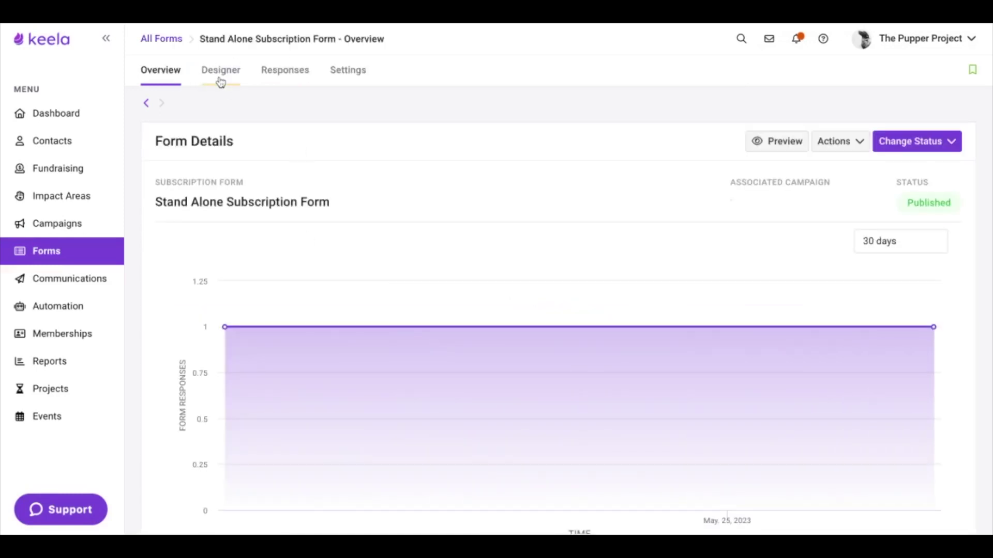
{"action": "left_click", "coordinate": [221, 73]}
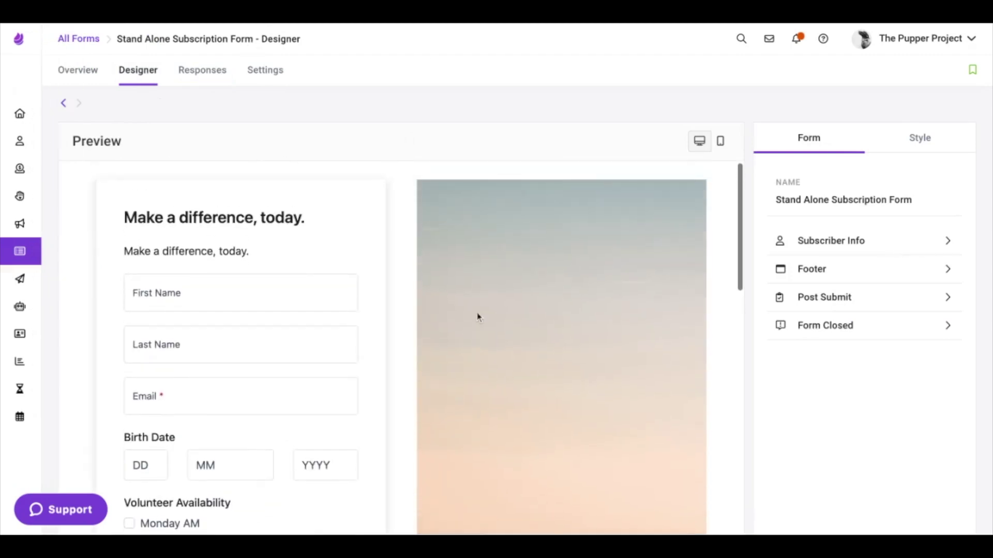
{"action": "left_click", "coordinate": [821, 246]}
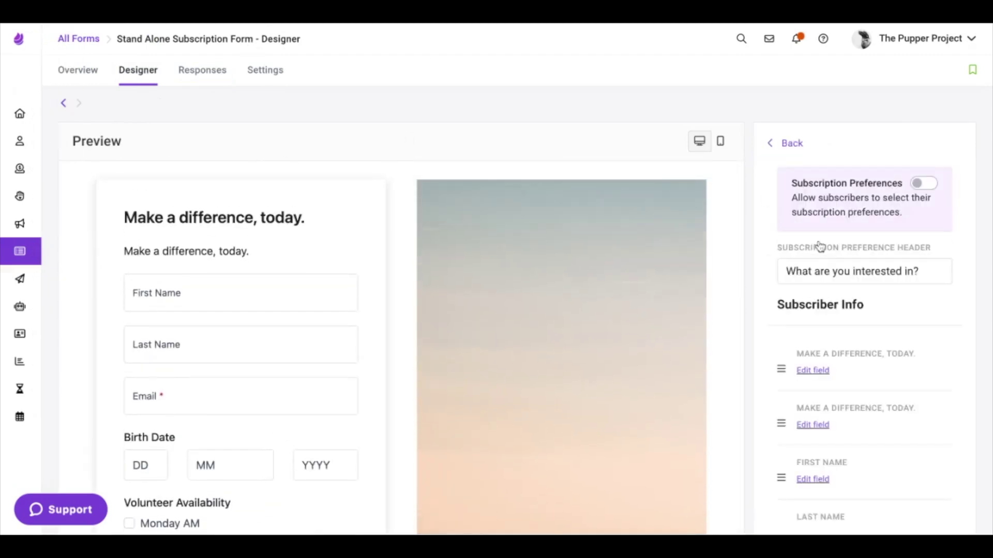
{"action": "left_click", "coordinate": [923, 185]}
Step: Try the Marketing and Volunteering preference checkboxes in the form preview, then clear them
{"action": "scroll", "coordinate": [309, 453], "scroll_direction": "down", "scroll_amount": 7}
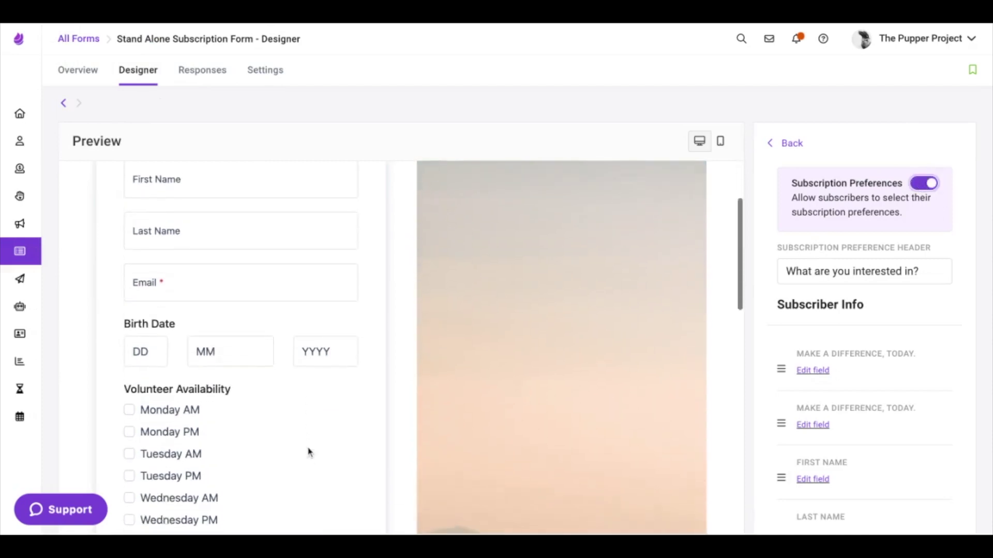
{"action": "scroll", "coordinate": [309, 452], "scroll_direction": "down", "scroll_amount": 8}
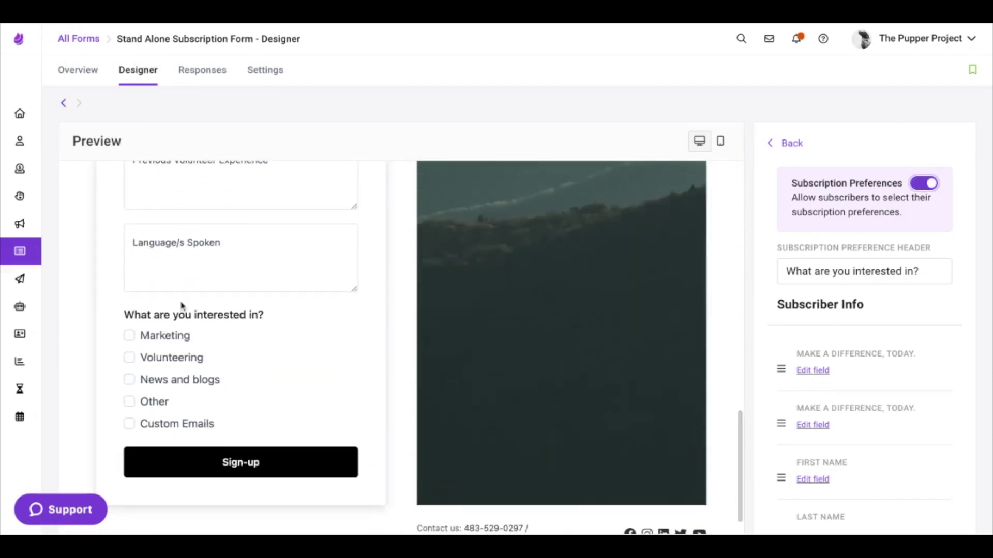
{"action": "left_click", "coordinate": [167, 339]}
{"action": "left_click", "coordinate": [166, 357]}
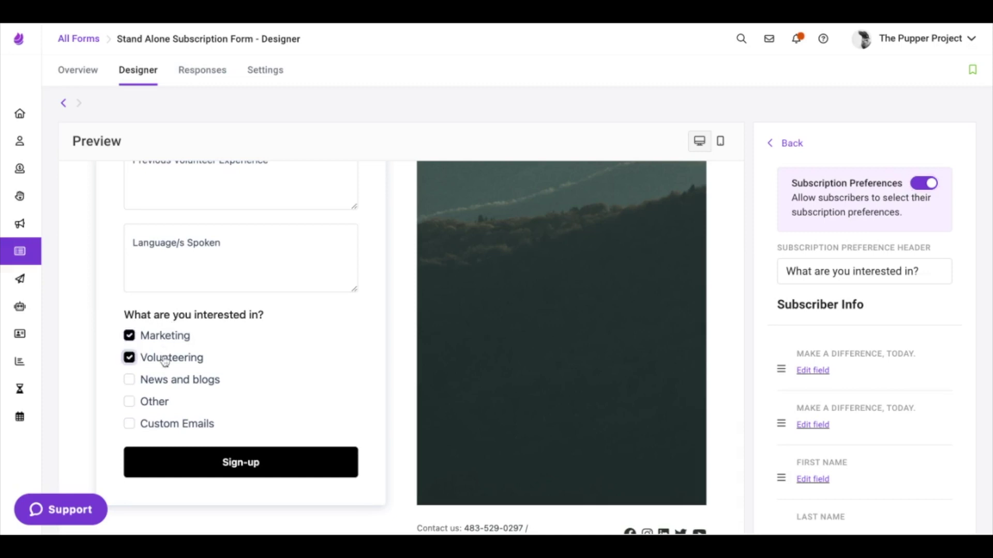
{"action": "left_click", "coordinate": [165, 342]}
{"action": "left_click", "coordinate": [165, 362]}
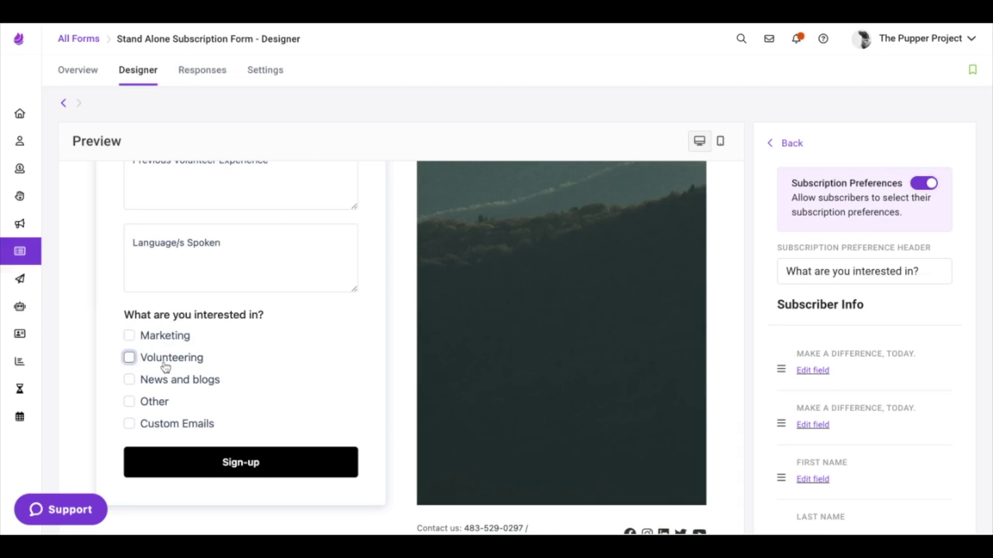